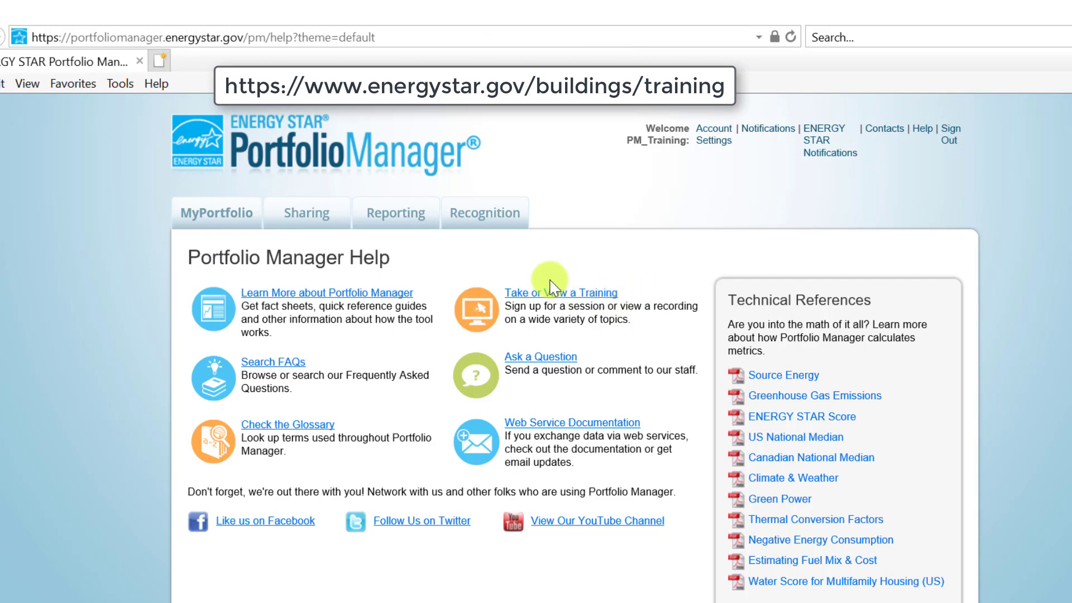
# - Open the energy meter information for the K-12 Sample School property from the portfolio
pyautogui.click(204, 151)
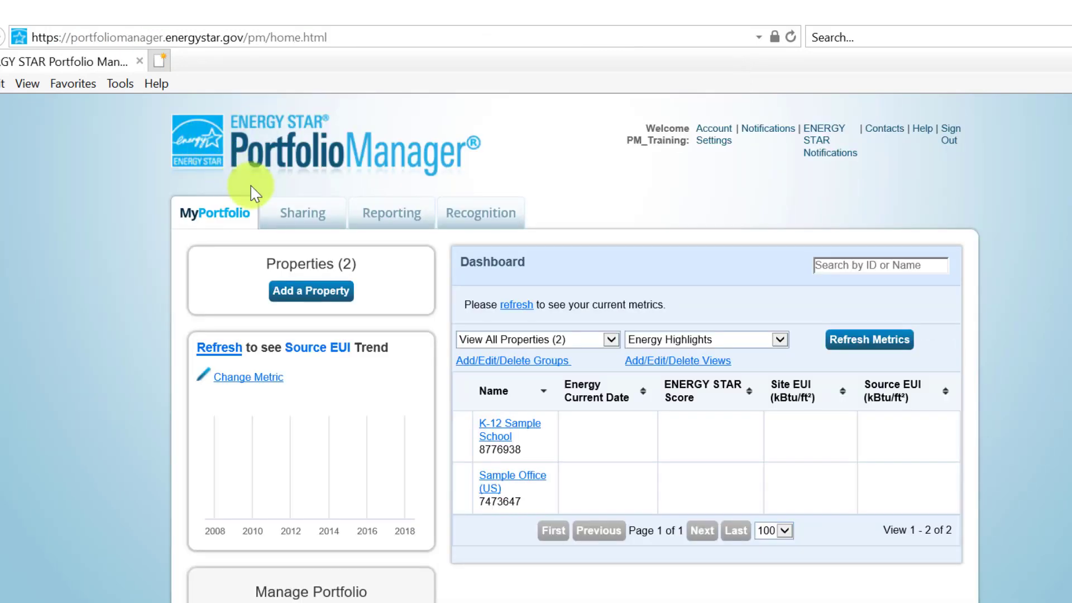
pyautogui.click(538, 435)
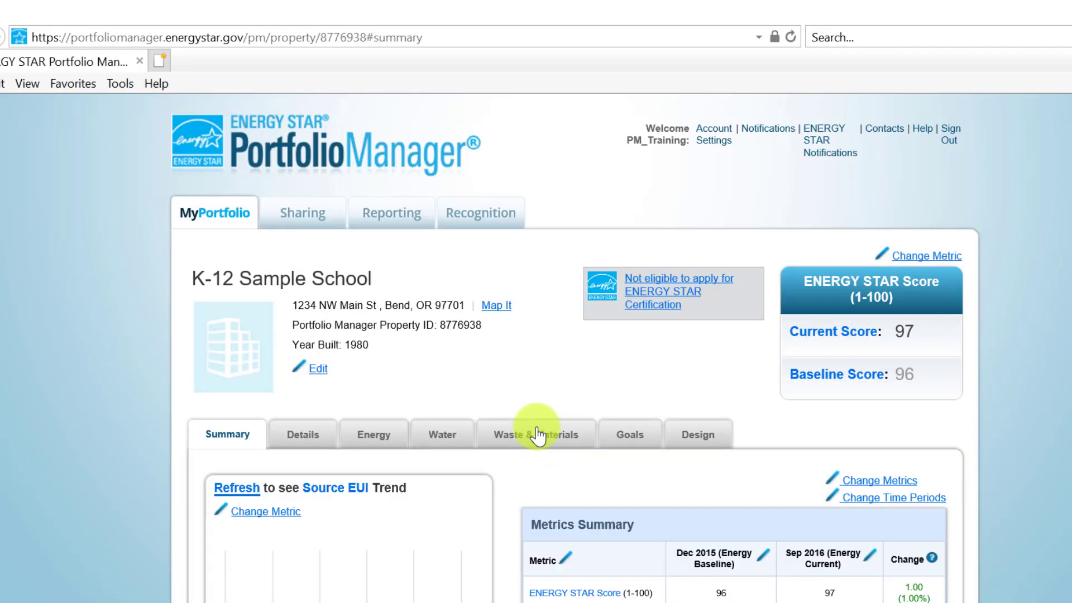
pyautogui.click(391, 446)
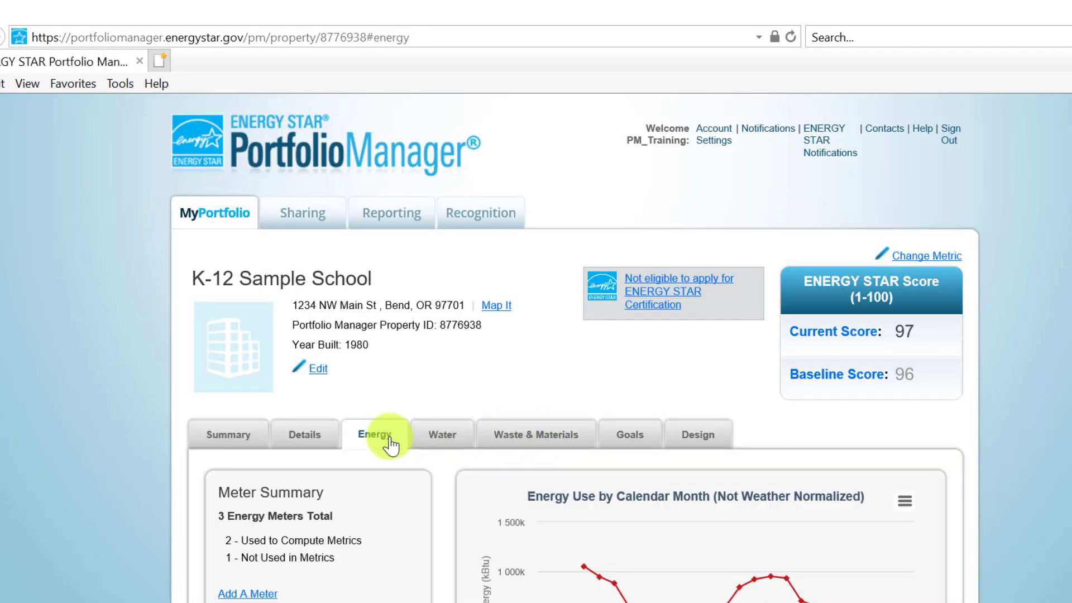
pyautogui.scroll(-5, 391, 446)
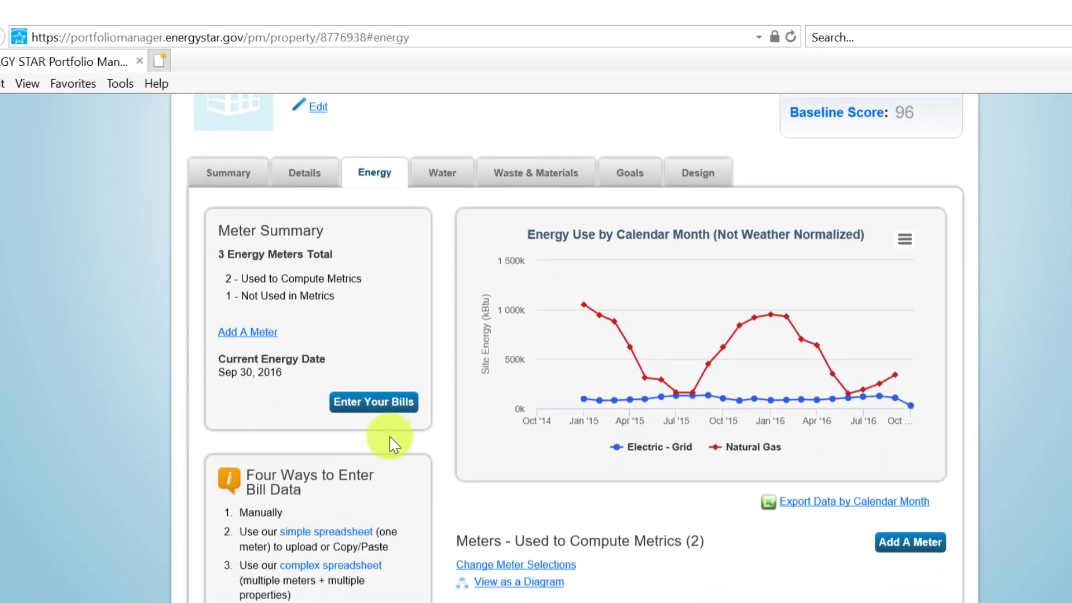
pyautogui.scroll(-1, 391, 446)
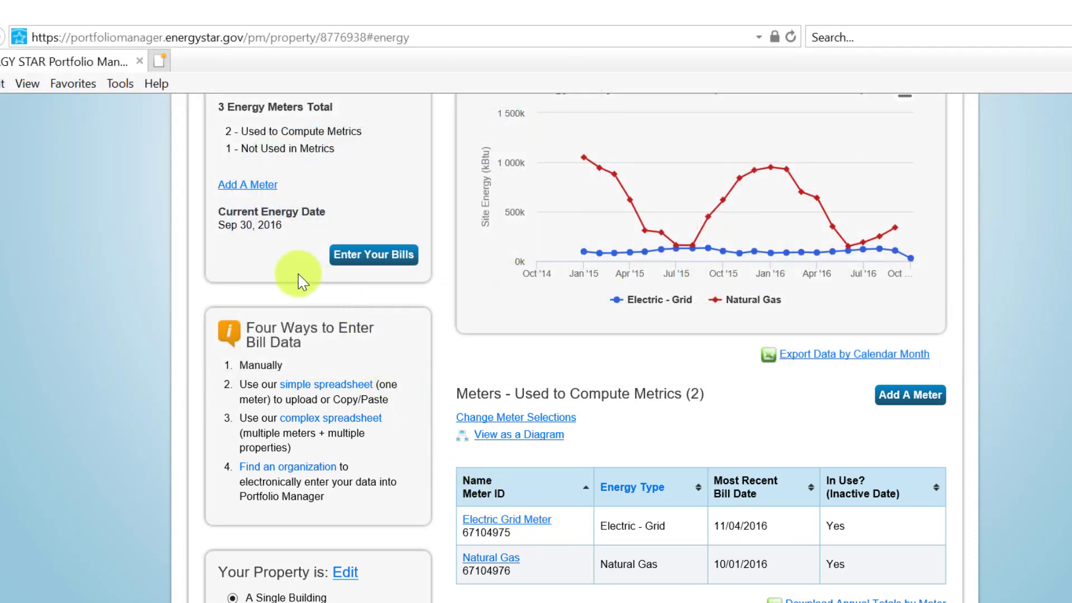
# - Start adding a meter to the school for electricity generated onsite with its own solar panels
pyautogui.click(272, 189)
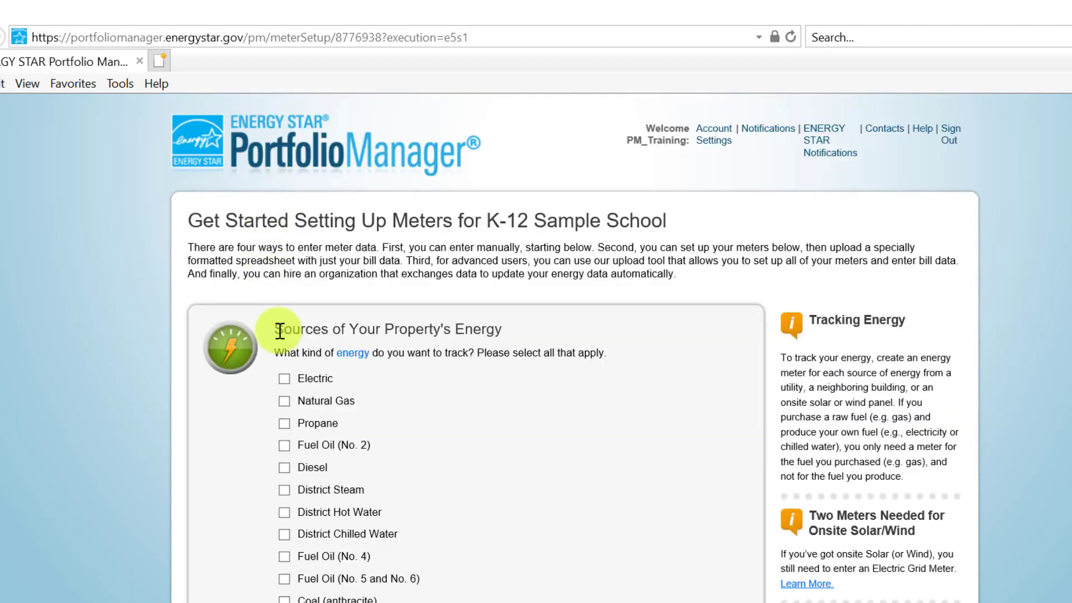
pyautogui.click(288, 383)
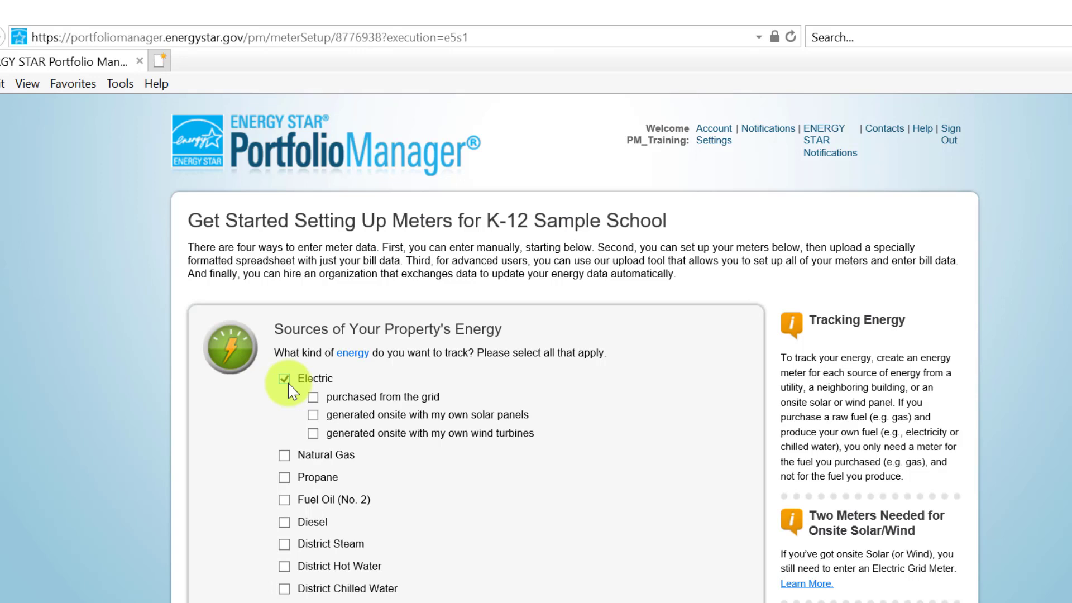
pyautogui.click(315, 416)
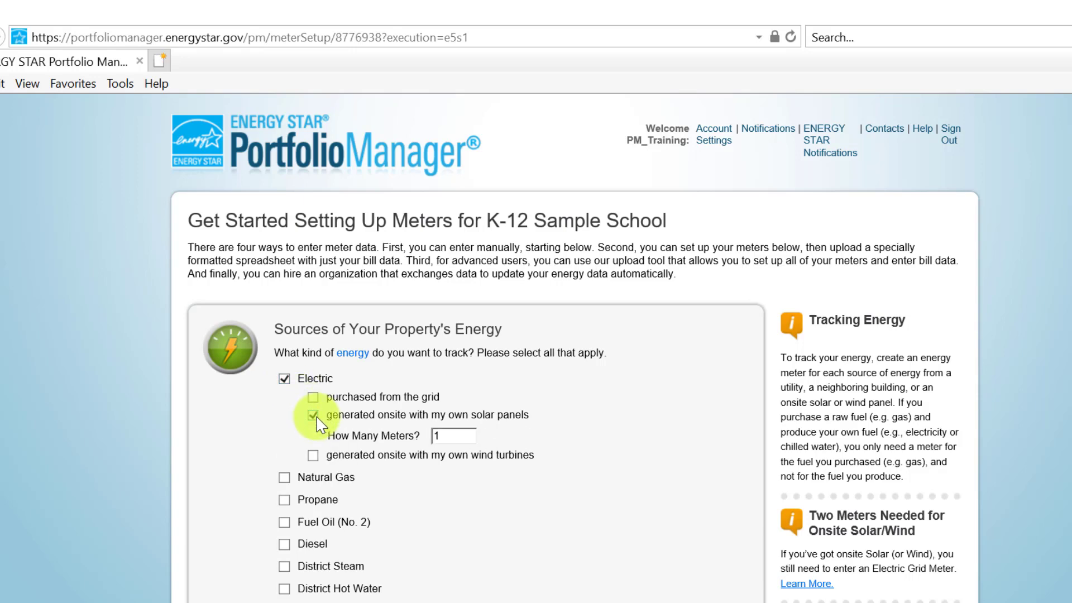
pyautogui.scroll(-6, 318, 423)
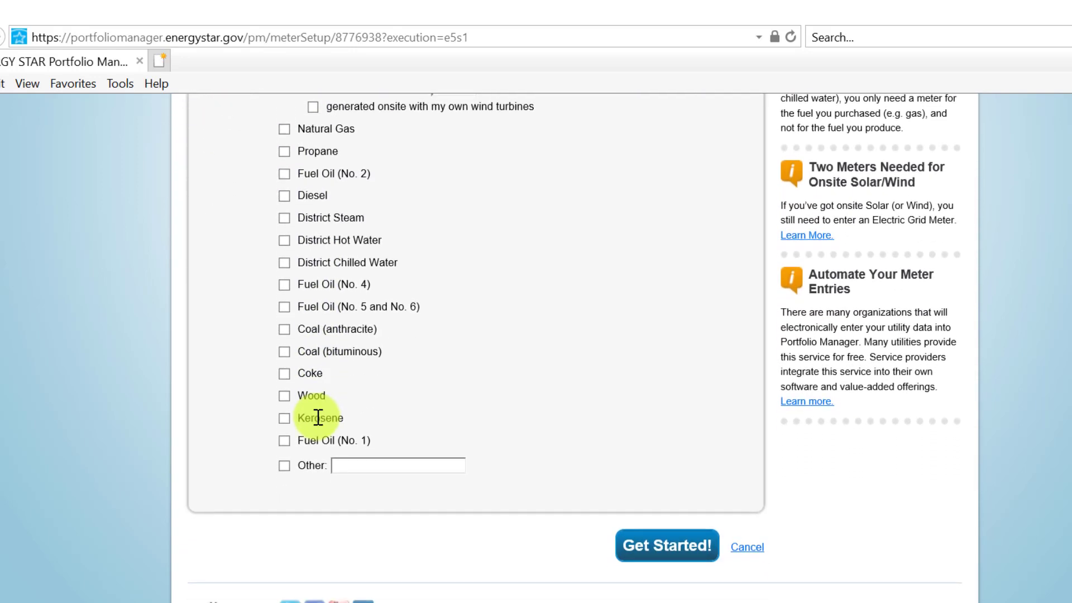
pyautogui.click(656, 555)
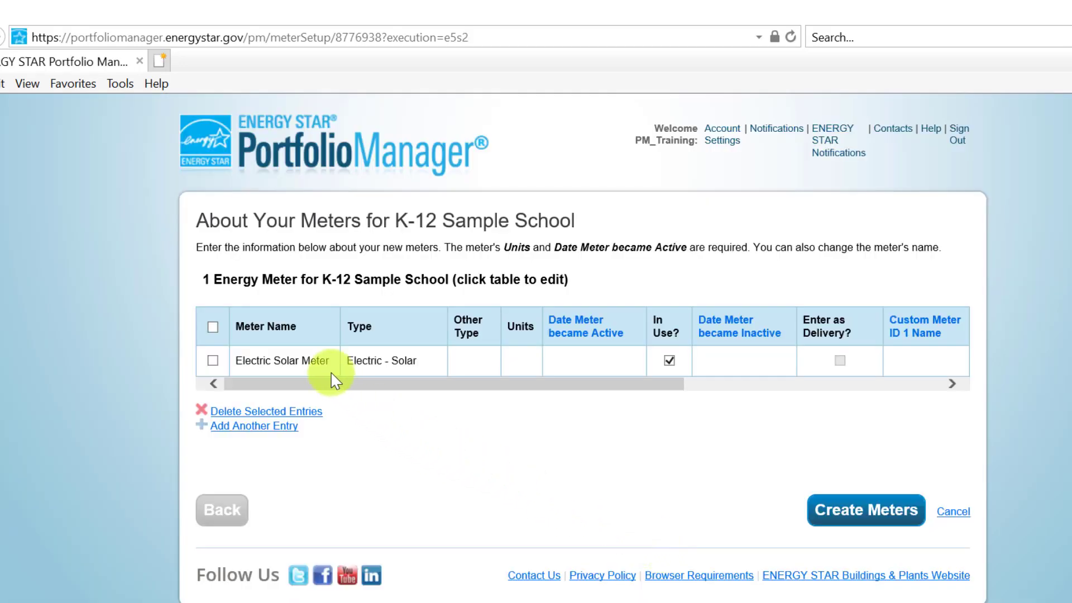
# - Rename the new solar meter as Onsite Solar Electricity
pyautogui.click(326, 363)
pyautogui.tripleClick(326, 363)
pyautogui.press('BackSpace')
pyautogui.write('Ons')
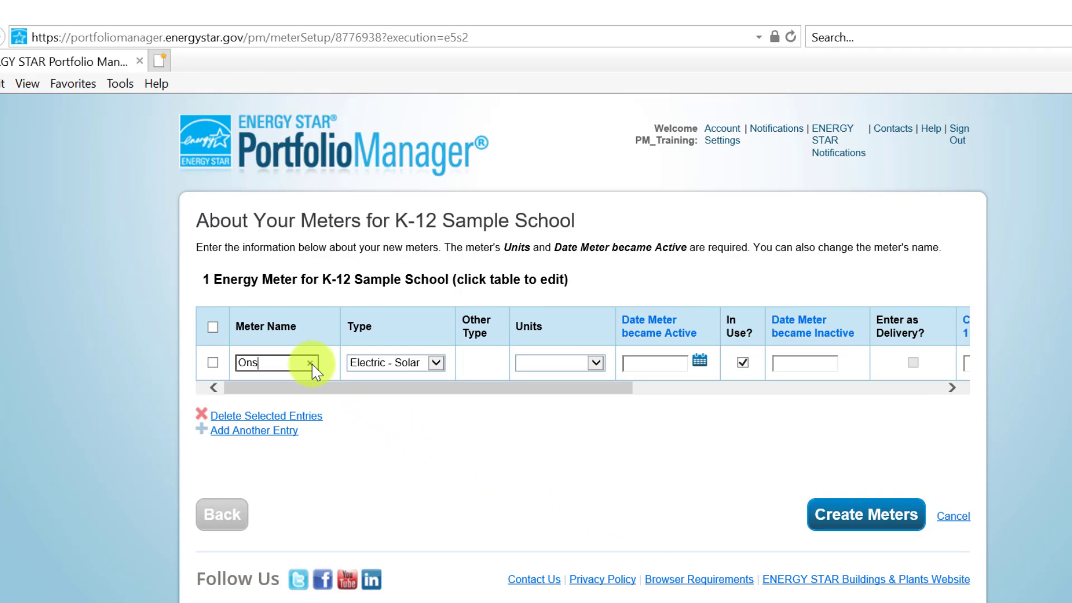
pyautogui.write('ite Solar Electricity')
# - Set the solar meter's units to kWh (thousand Watt-hours) and its active date to 10/8/2016, and create the meter
pyautogui.click(597, 364)
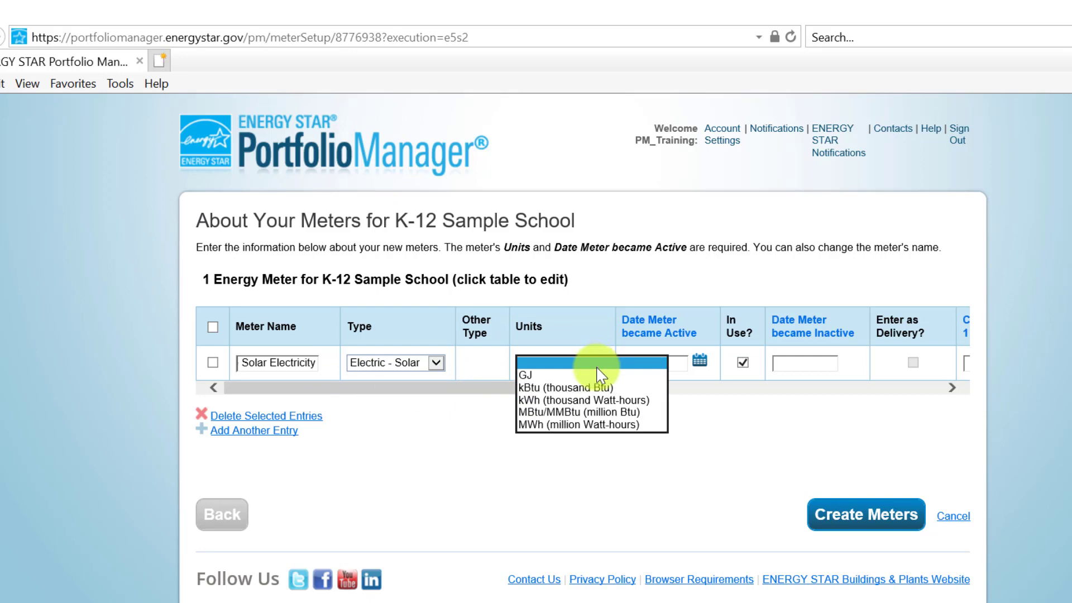
pyautogui.click(604, 399)
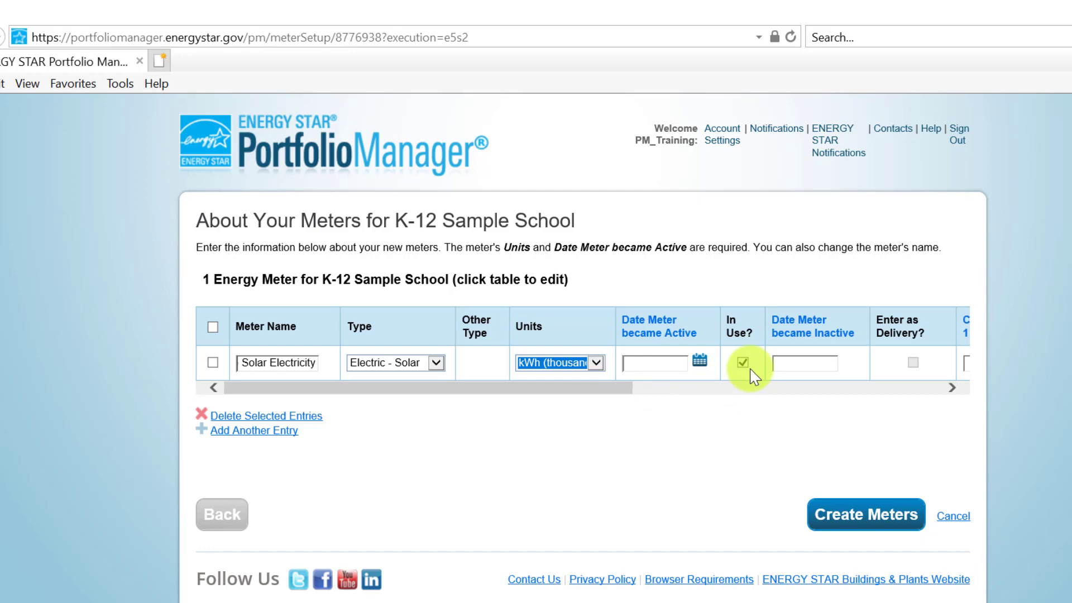
pyautogui.click(665, 364)
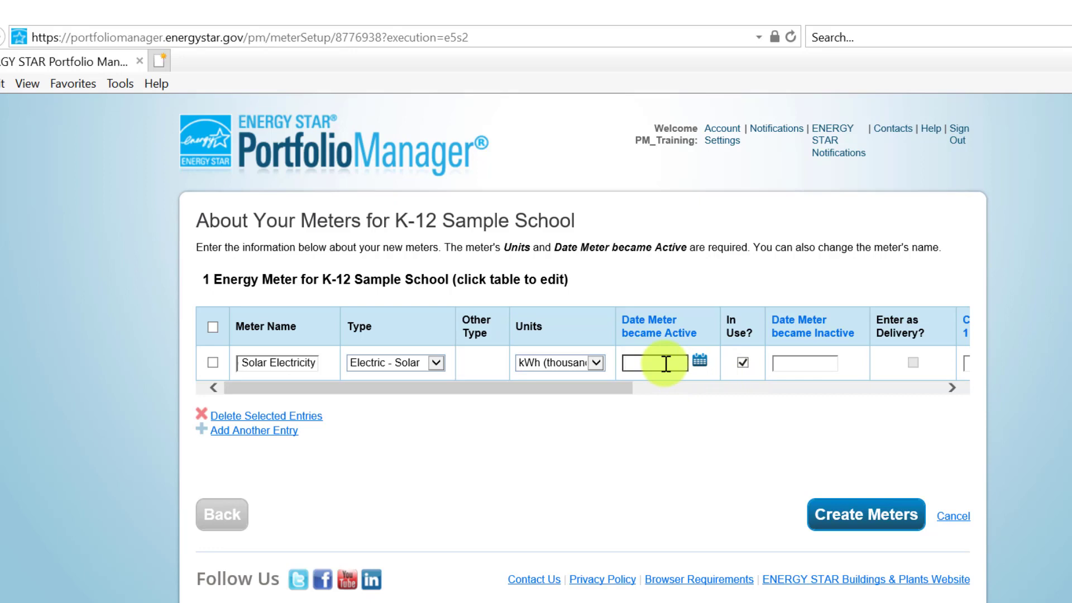
pyautogui.write('10/8/2016')
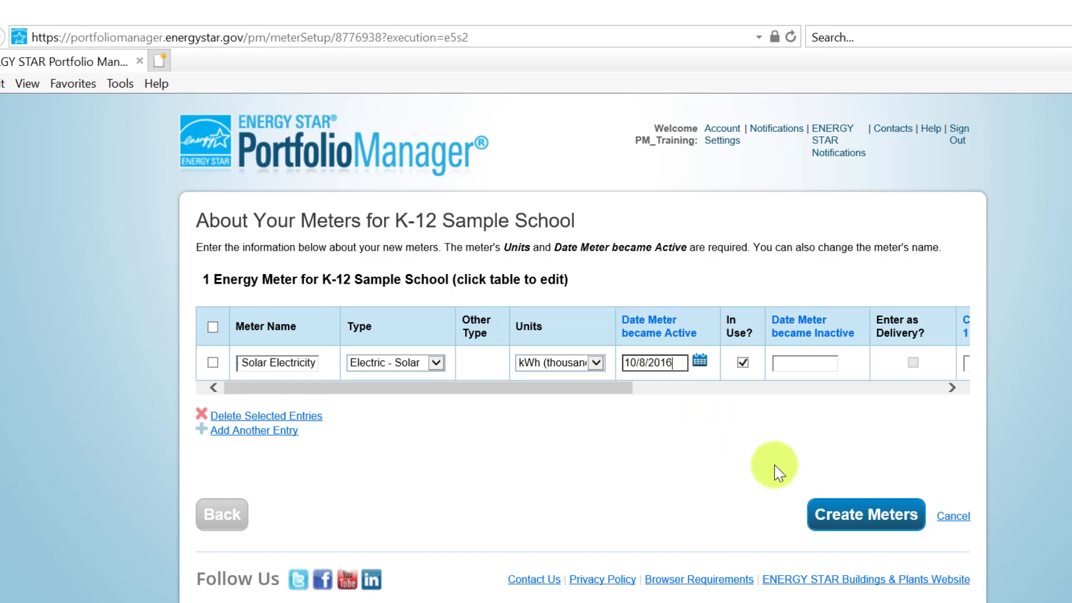
pyautogui.click(867, 532)
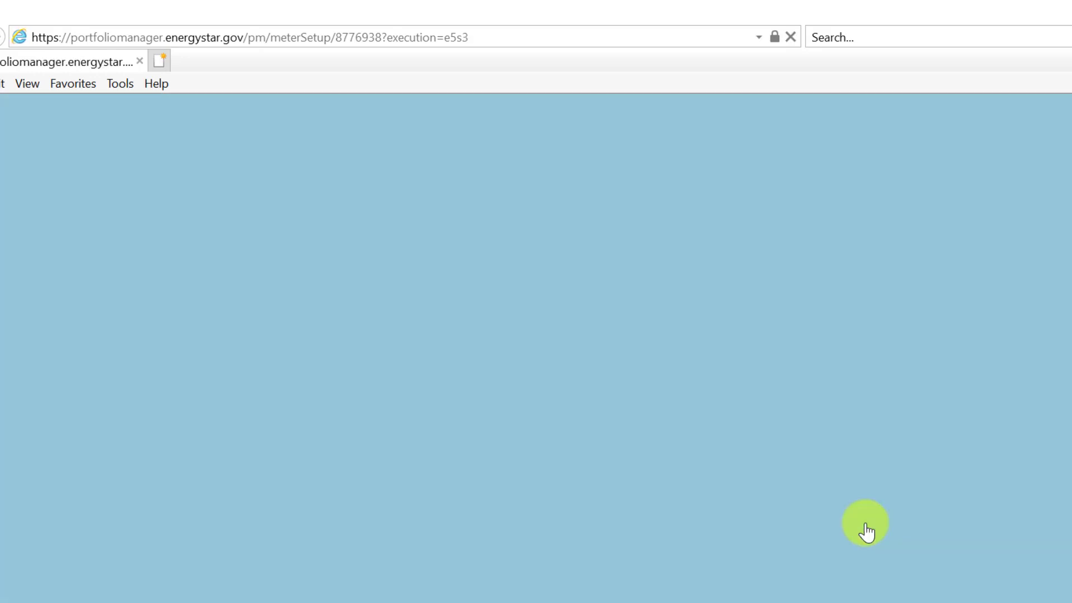
# - Continue without adding solar bill entries and include the solar, grid and natural gas meters in the metrics as total energy consumption
pyautogui.scroll(-4, 579, 335)
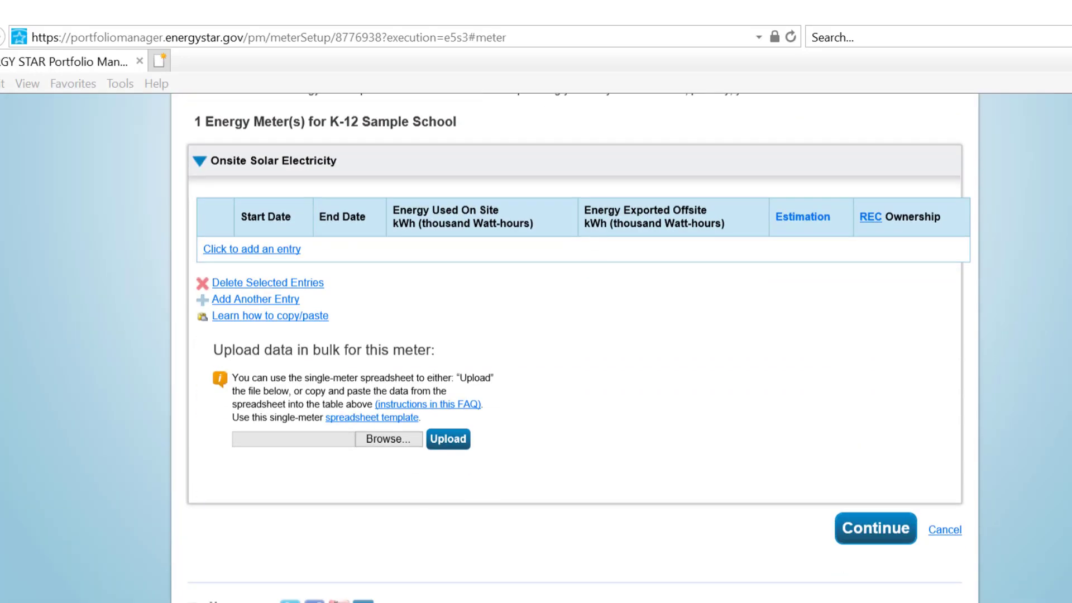
pyautogui.click(897, 531)
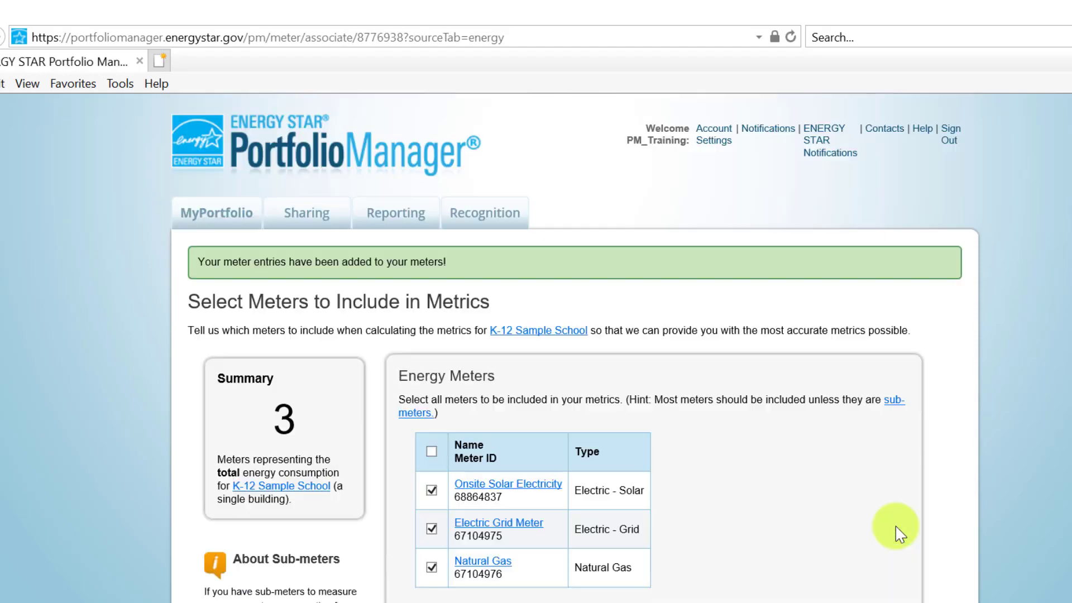
pyautogui.scroll(-5, 899, 533)
pyautogui.click(839, 550)
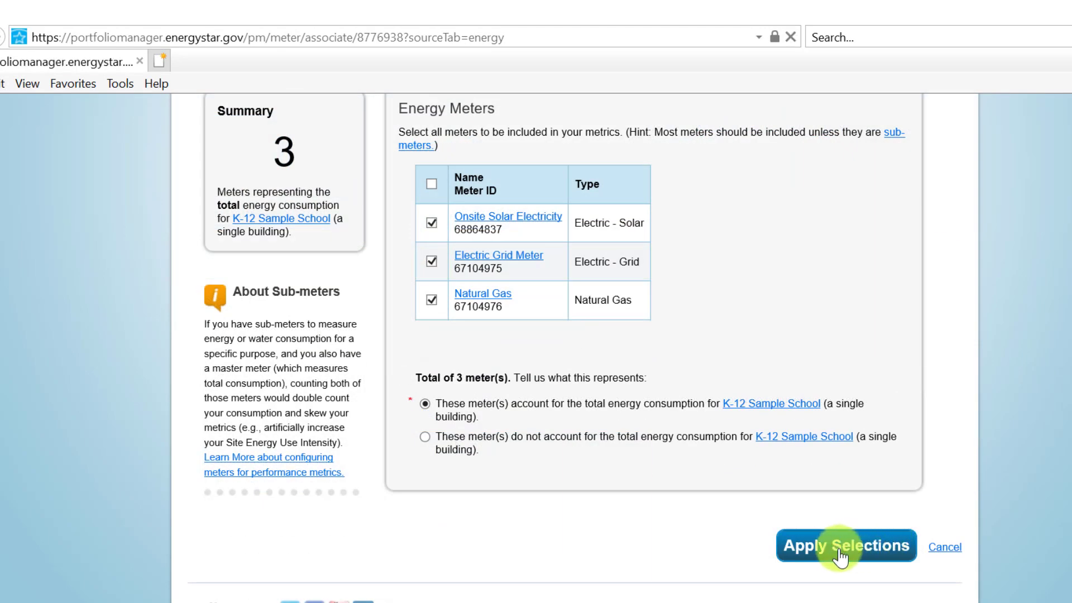
# - Open the bills of the Electric Grid Meter and add another monthly entry
pyautogui.scroll(-5, 575, 346)
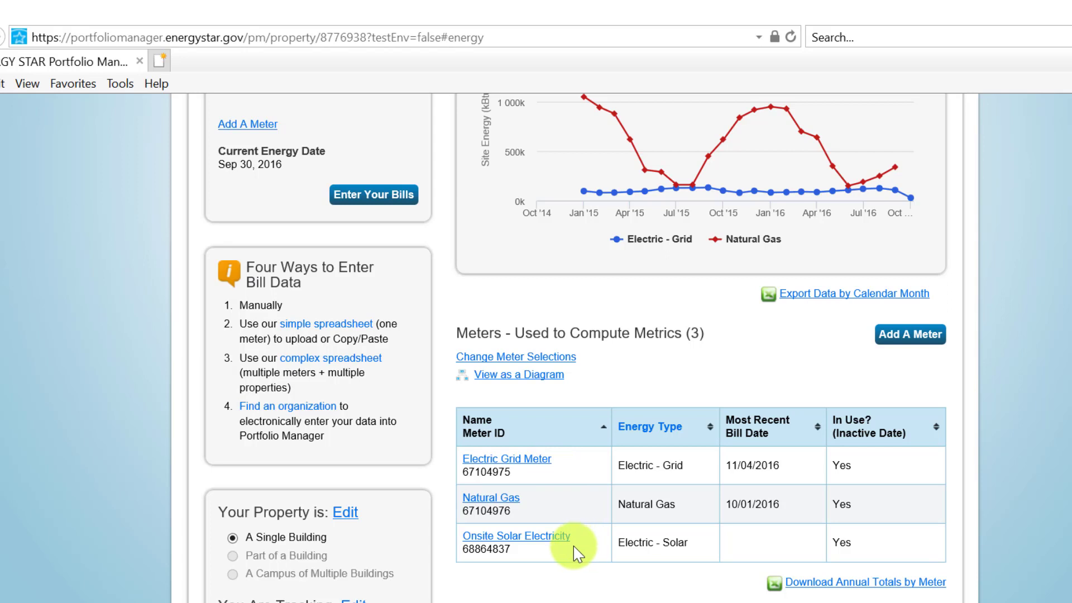
pyautogui.scroll(2, 575, 547)
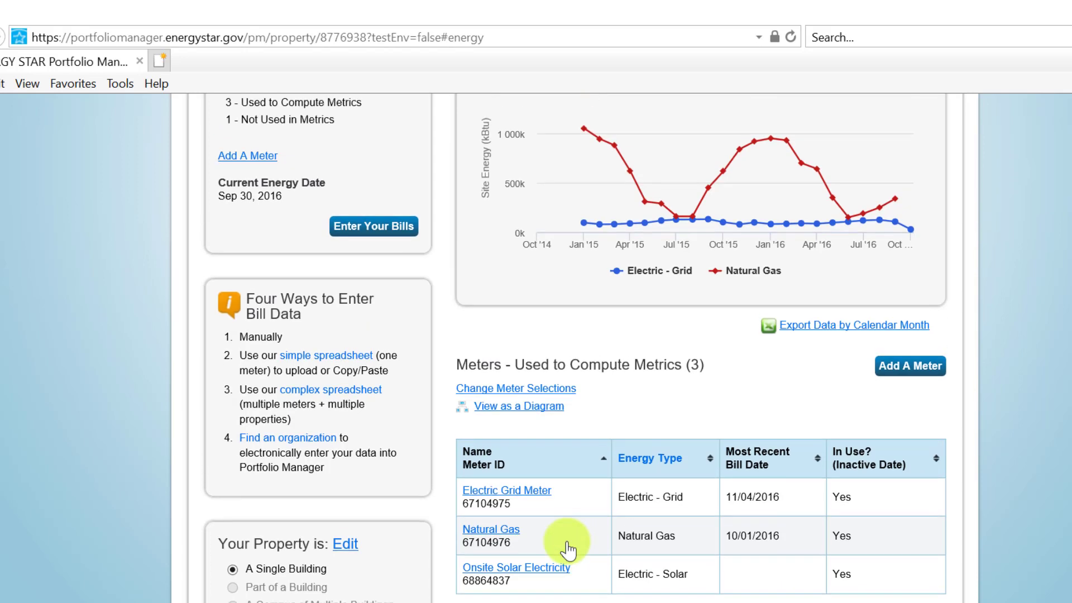
pyautogui.scroll(1, 568, 550)
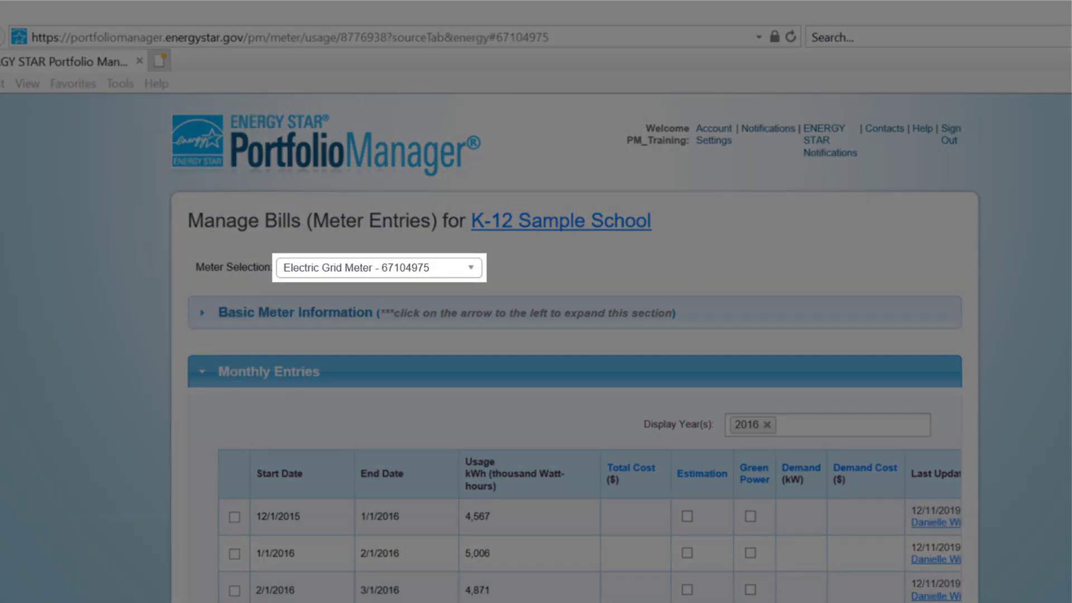
pyautogui.scroll(-8, 933, 407)
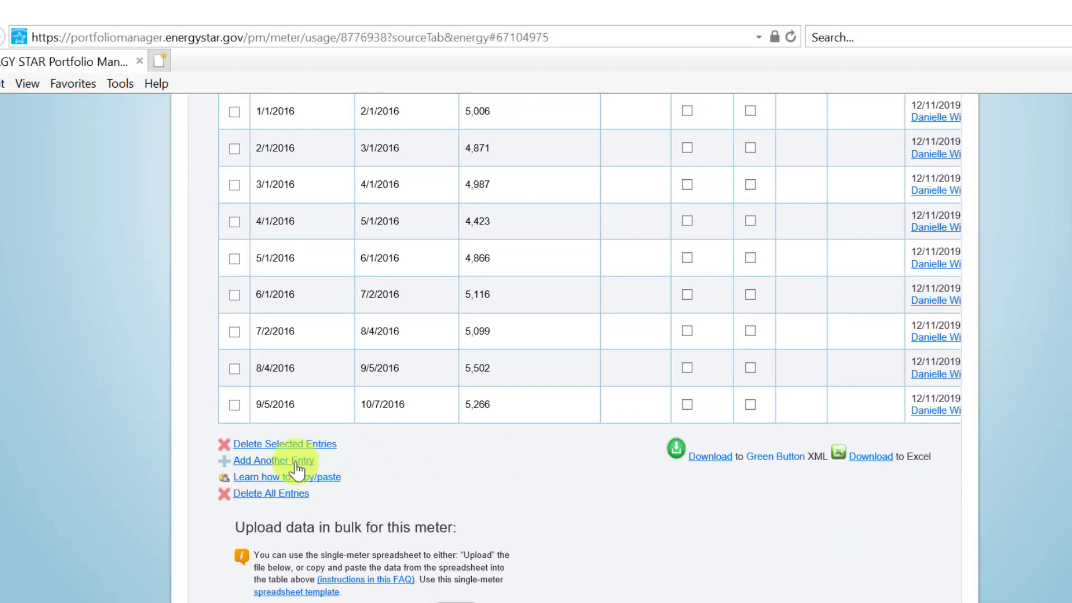
pyautogui.click(296, 461)
pyautogui.scroll(-2, 296, 468)
# - Set the new grid entry's start date to 10/08/2016 and its end date to 11/4/2016
pyautogui.tripleClick(309, 439)
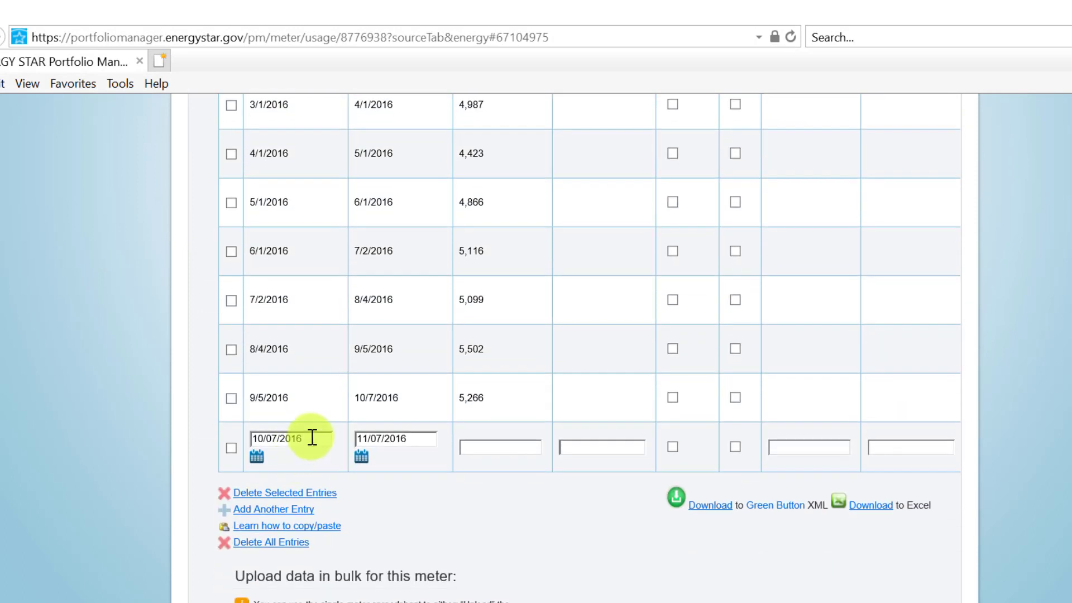
pyautogui.press('BackSpace')
pyautogui.write('10/')
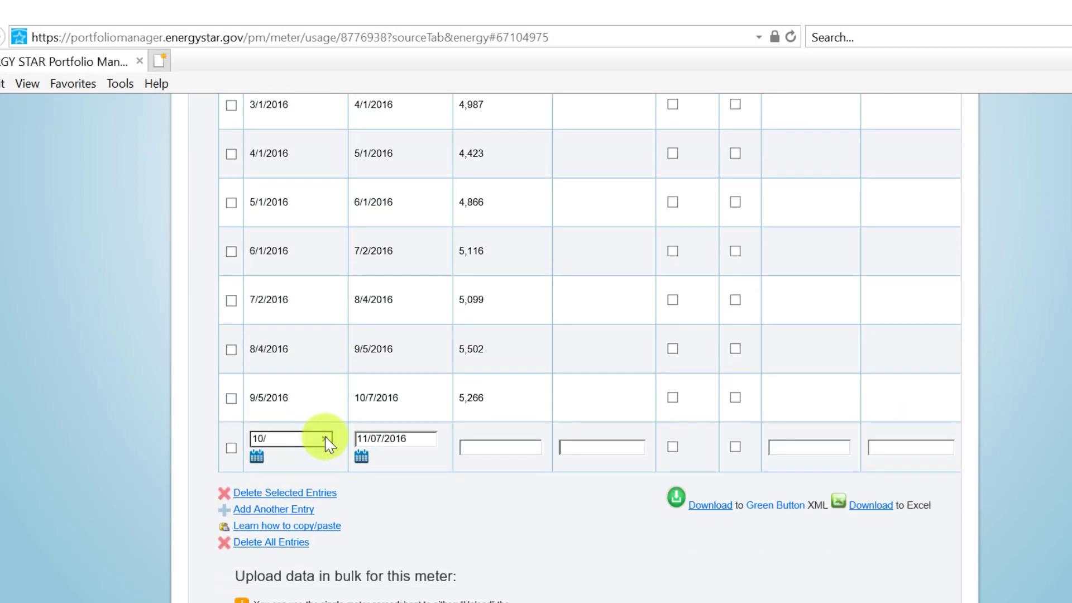
pyautogui.write('08/2016')
pyautogui.tripleClick(430, 441)
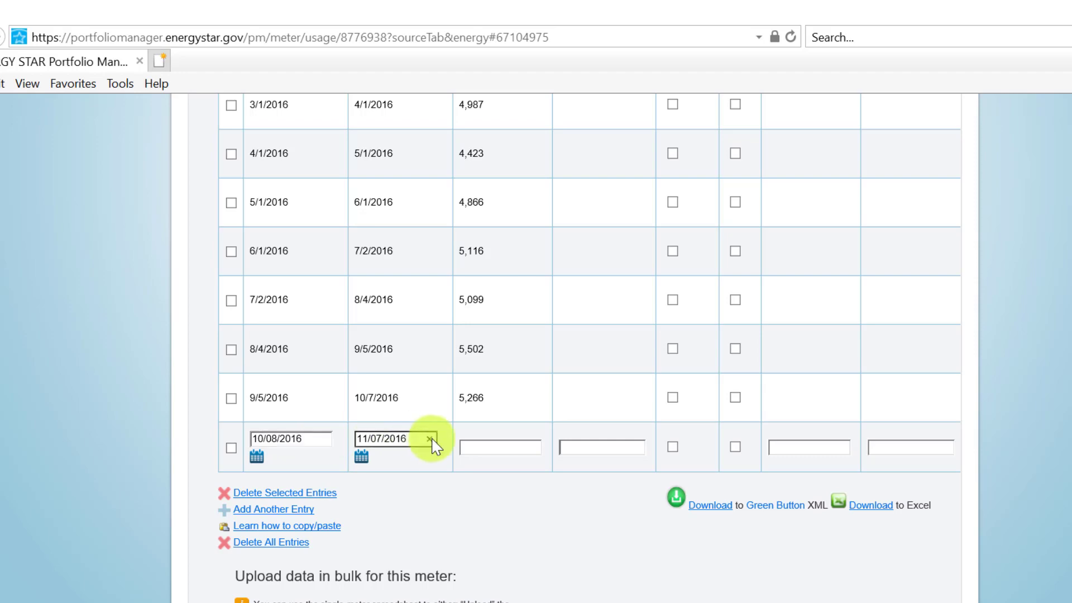
pyautogui.press('BackSpace')
pyautogui.write('11/4/2016')
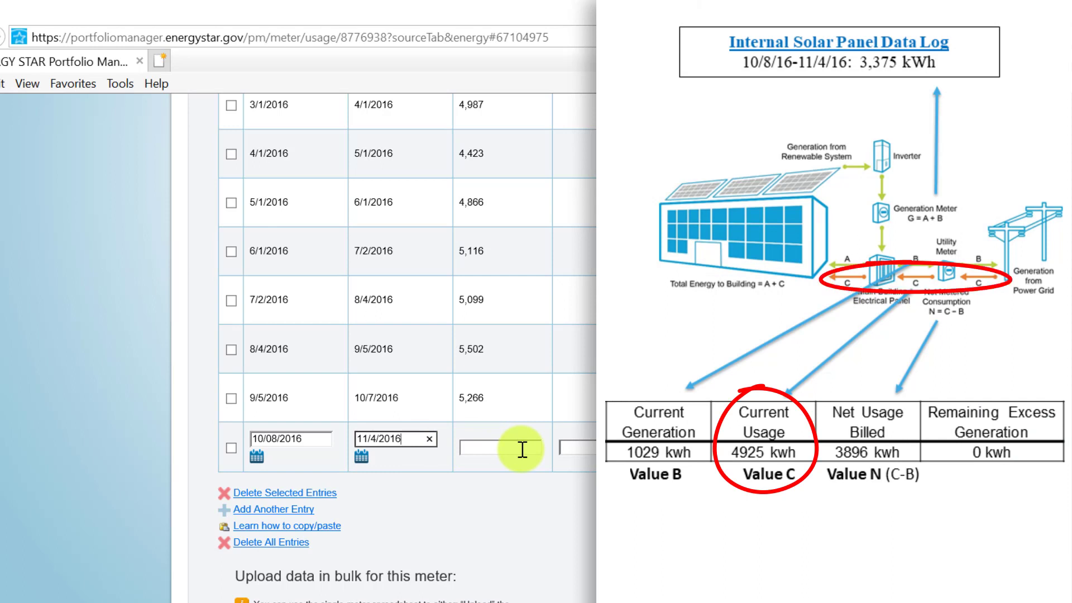
# - Enter a usage of 4,925 kWh for the new grid entry and save the bills
pyautogui.click(522, 450)
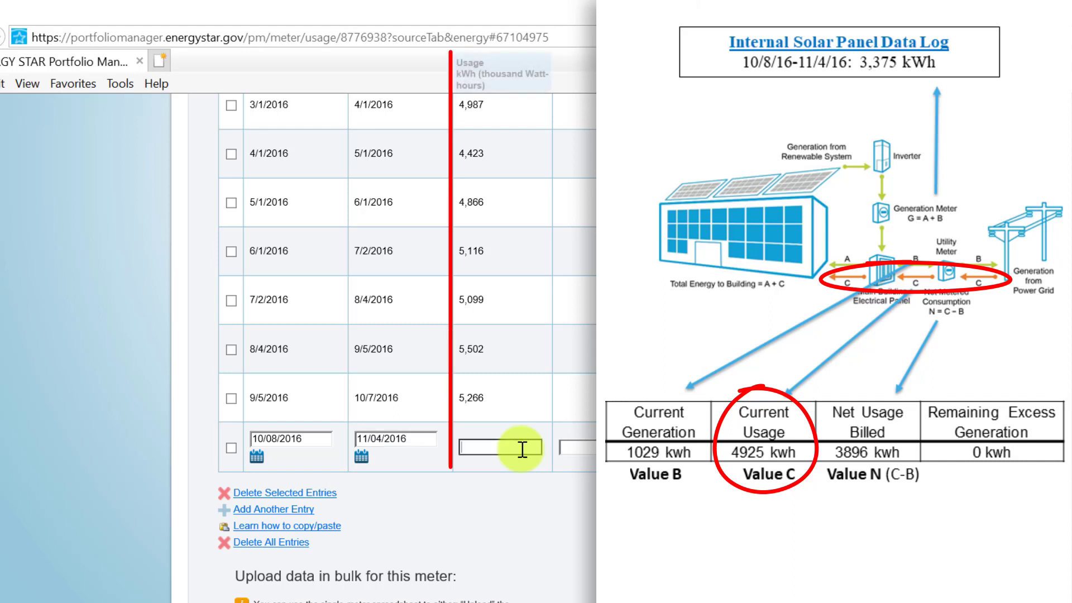
pyautogui.write('4,925')
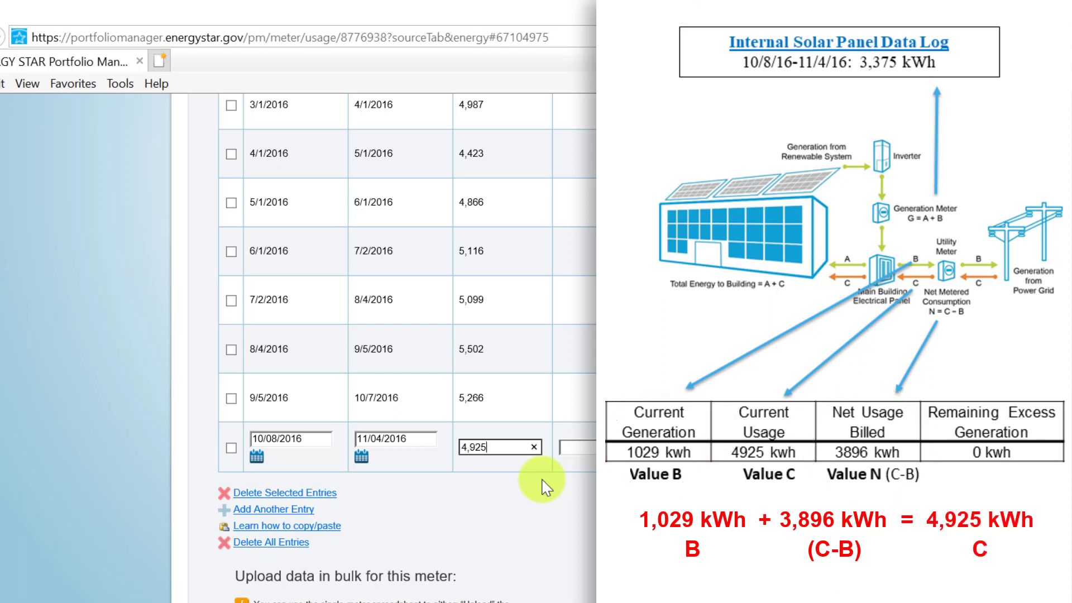
pyautogui.scroll(-3, 544, 486)
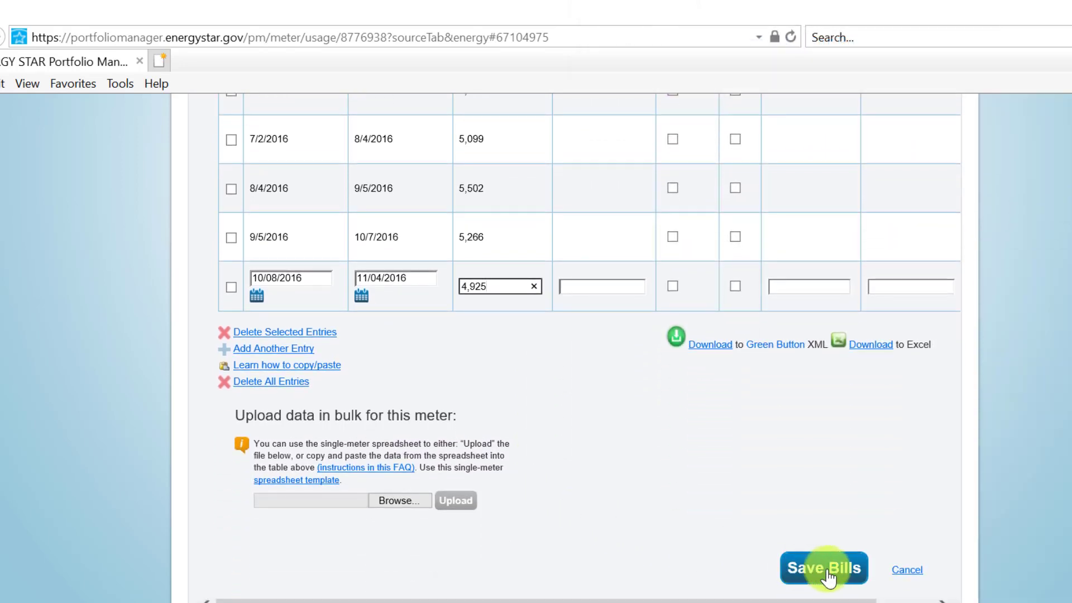
pyautogui.click(824, 568)
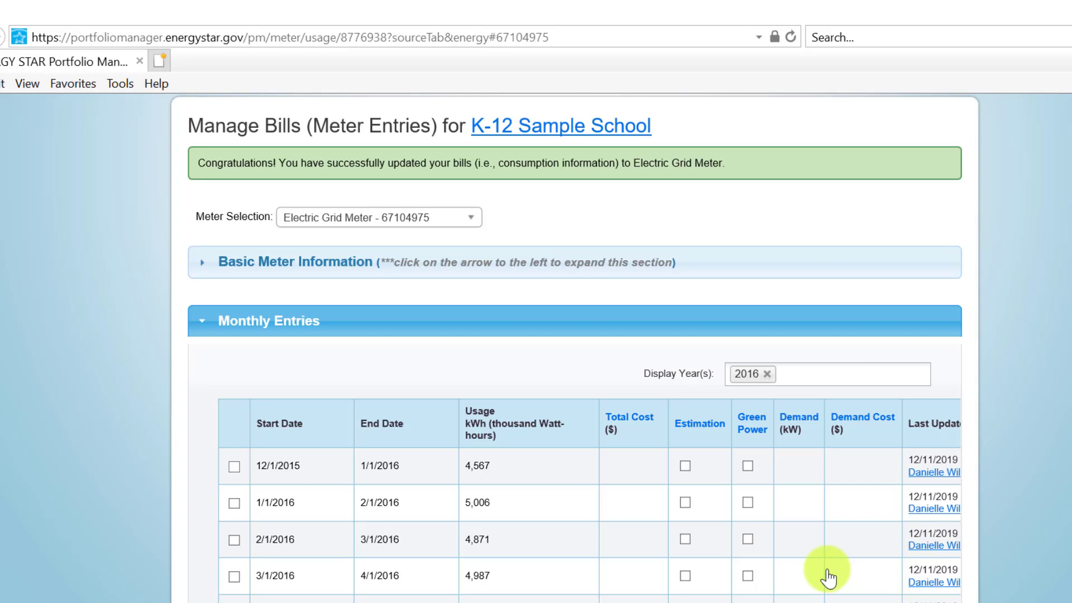
# - Switch to the Onsite Solar Electricity meter's bills and add a new monthly entry
pyautogui.click(478, 223)
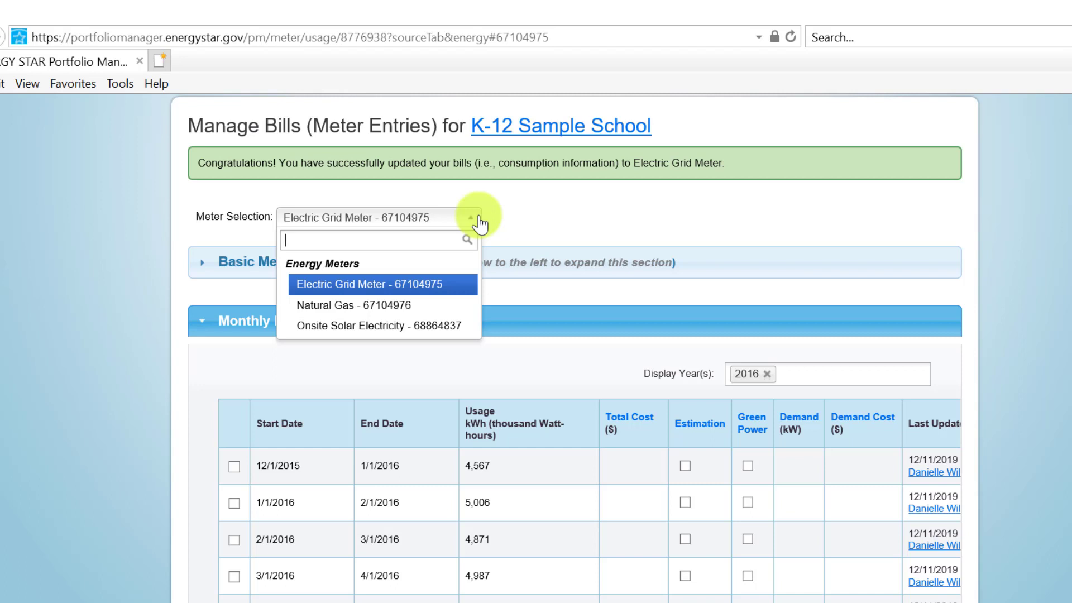
pyautogui.click(448, 326)
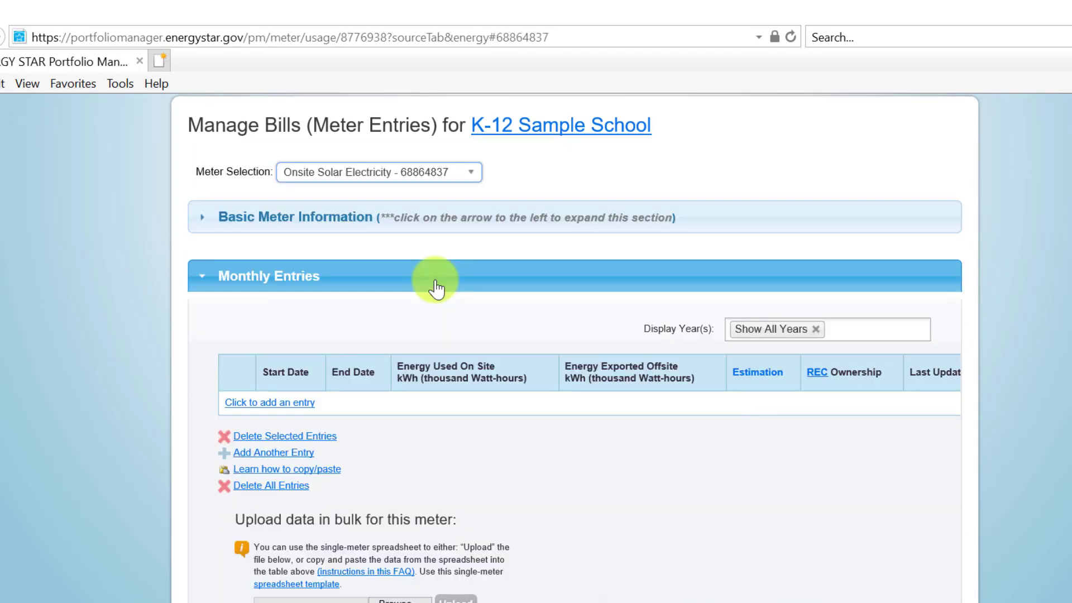
pyautogui.click(307, 402)
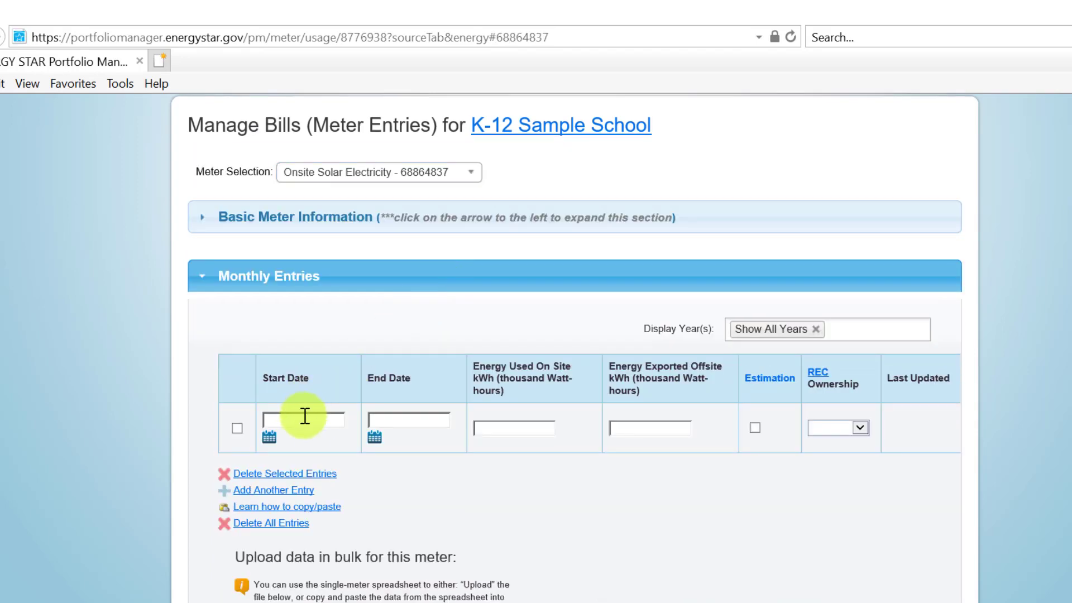
# - Set the new solar entry's start date to 10/08/2016 and its end date to 11/4/2016
pyautogui.click(329, 420)
pyautogui.write('10')
pyautogui.write('/08/2016')
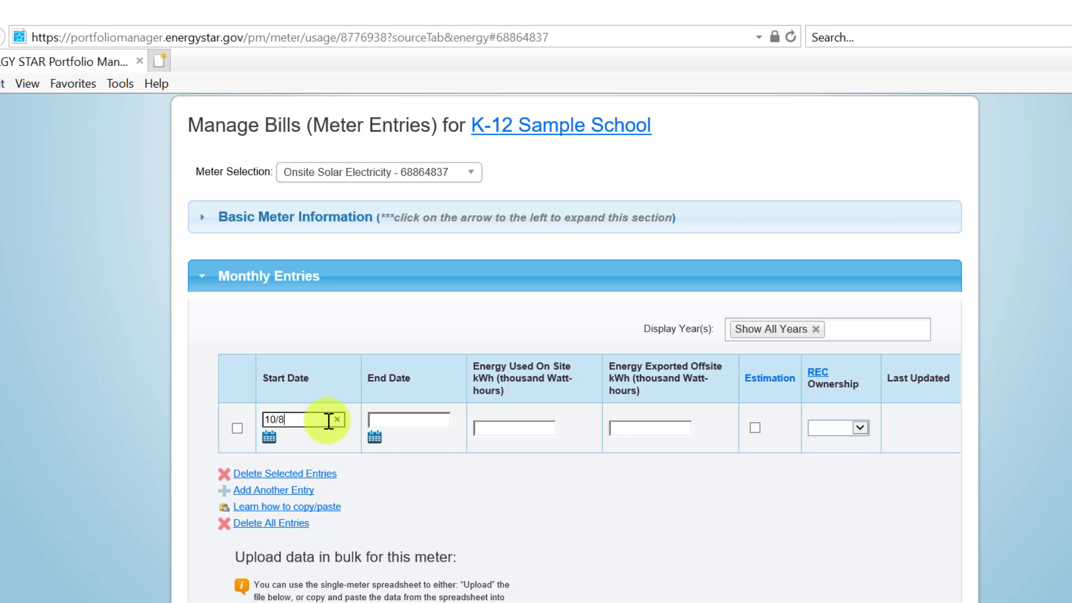
pyautogui.click(417, 420)
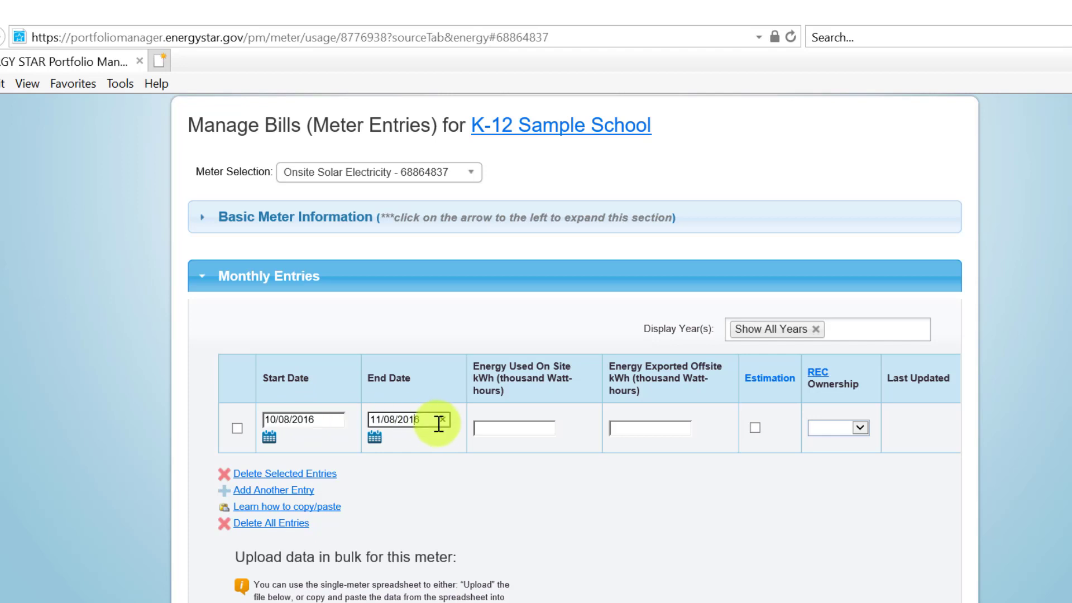
pyautogui.click(441, 419)
pyautogui.write('11/4/2016')
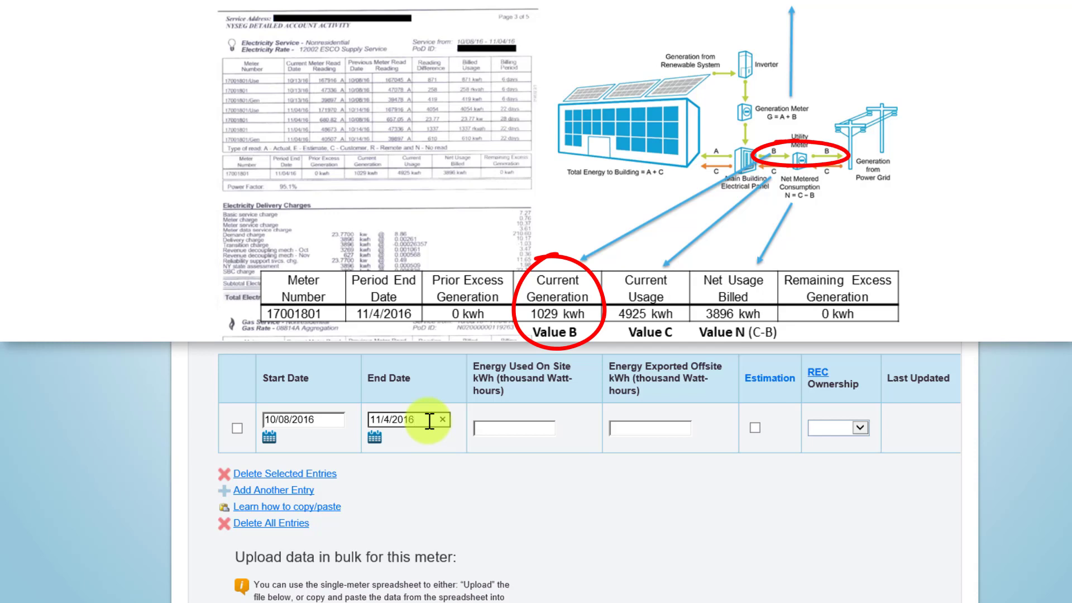
# - Enter 1,029 kWh of energy exported offsite and 2,346 kWh of energy used on site for the solar entry
pyautogui.click(680, 426)
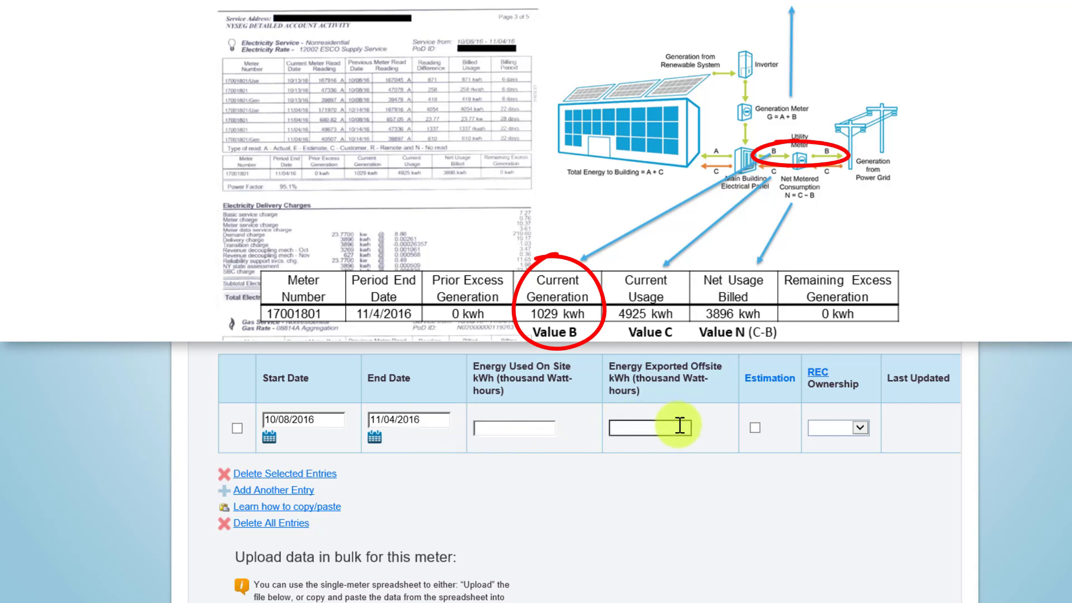
pyautogui.write('1,029')
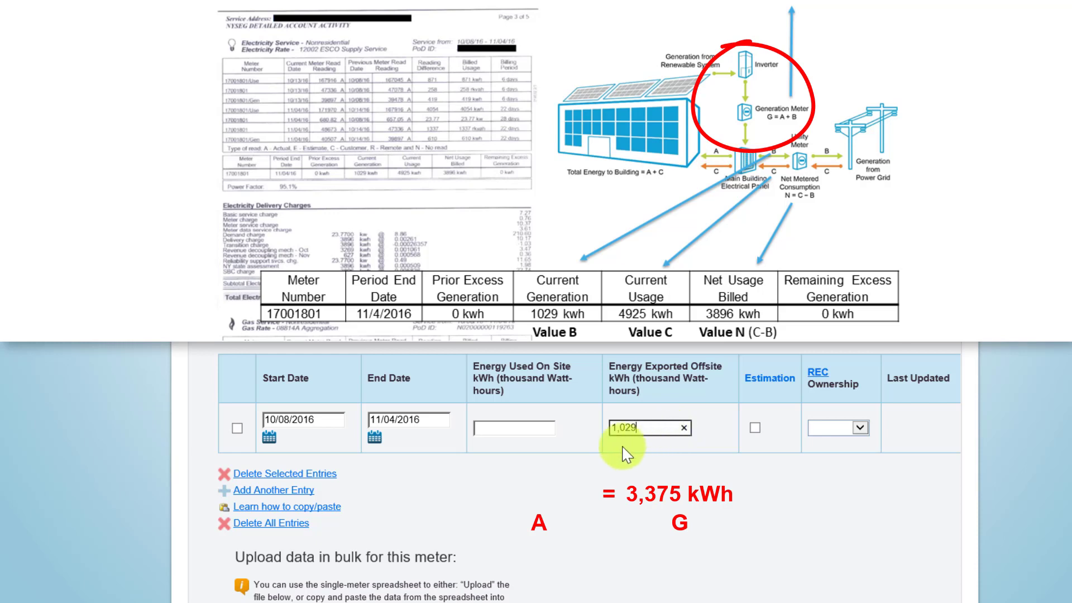
pyautogui.click(538, 424)
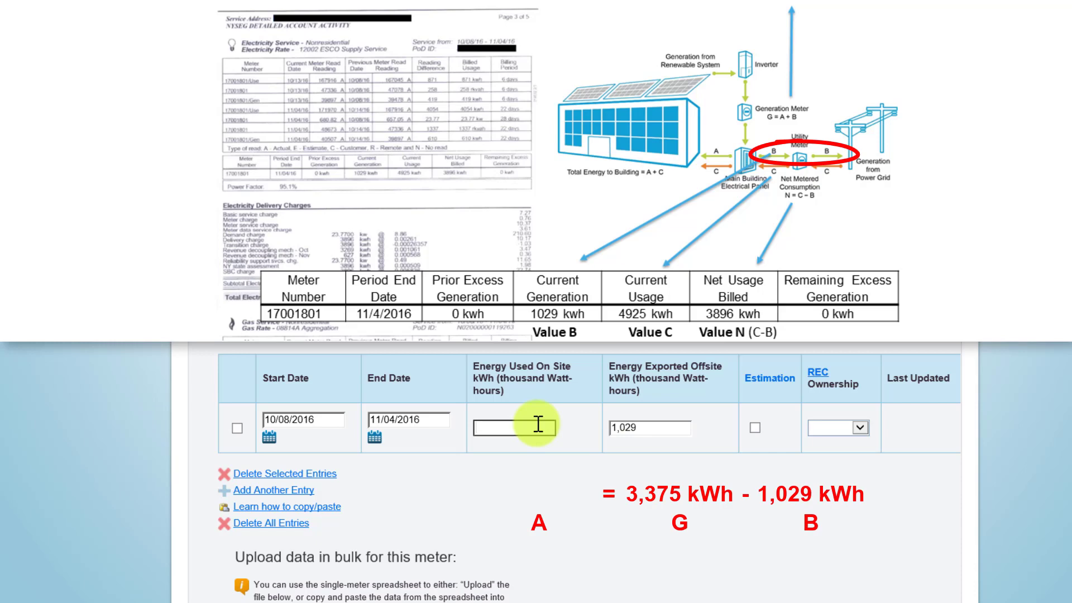
pyautogui.write('2,346')
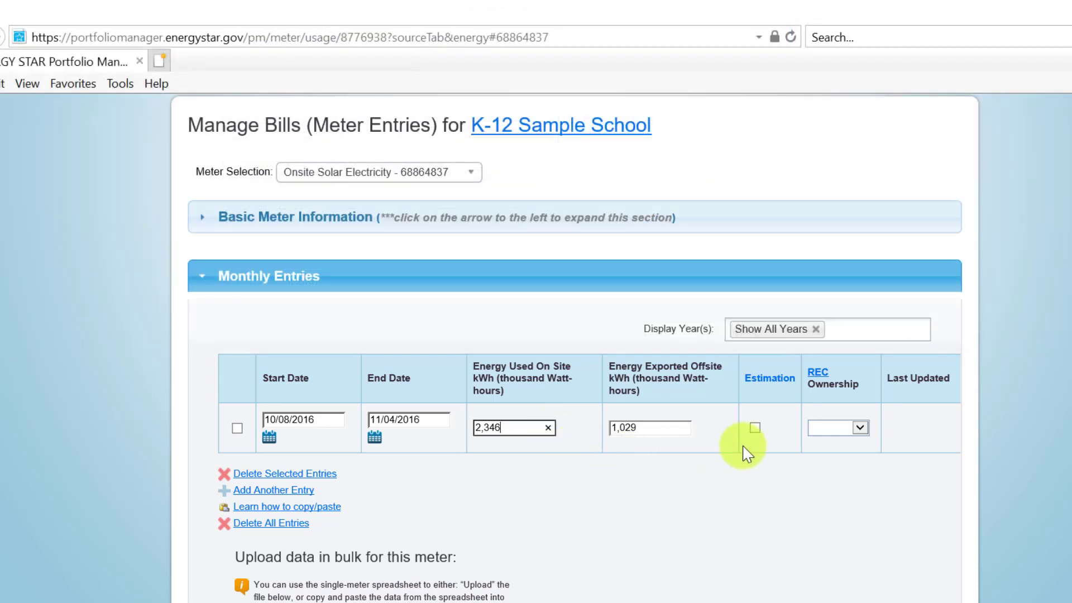
# - Set the solar entry's REC ownership to Owned and save the bills
pyautogui.click(860, 429)
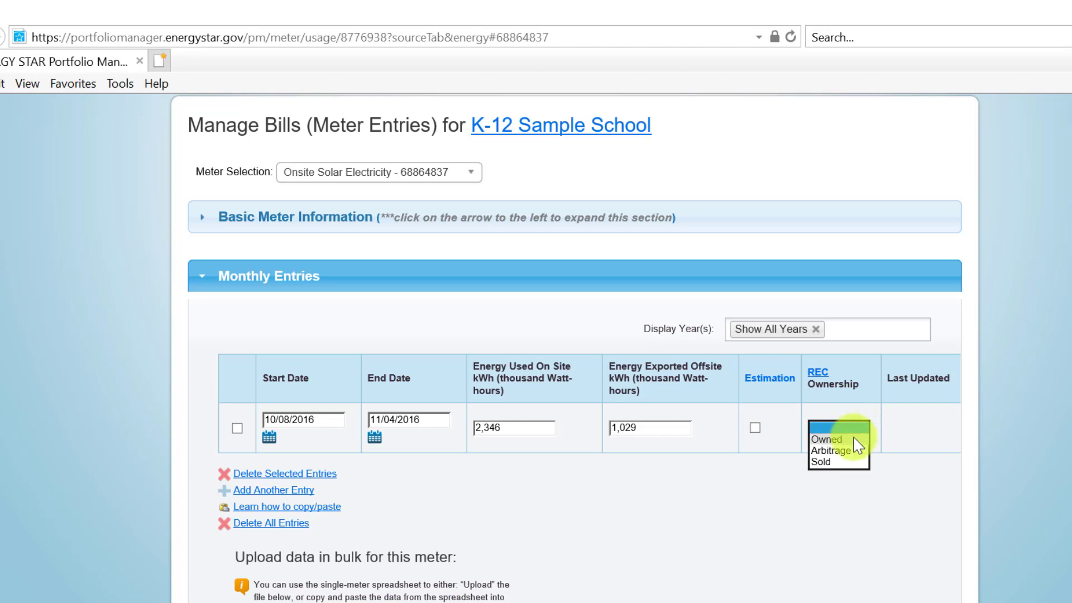
pyautogui.click(855, 439)
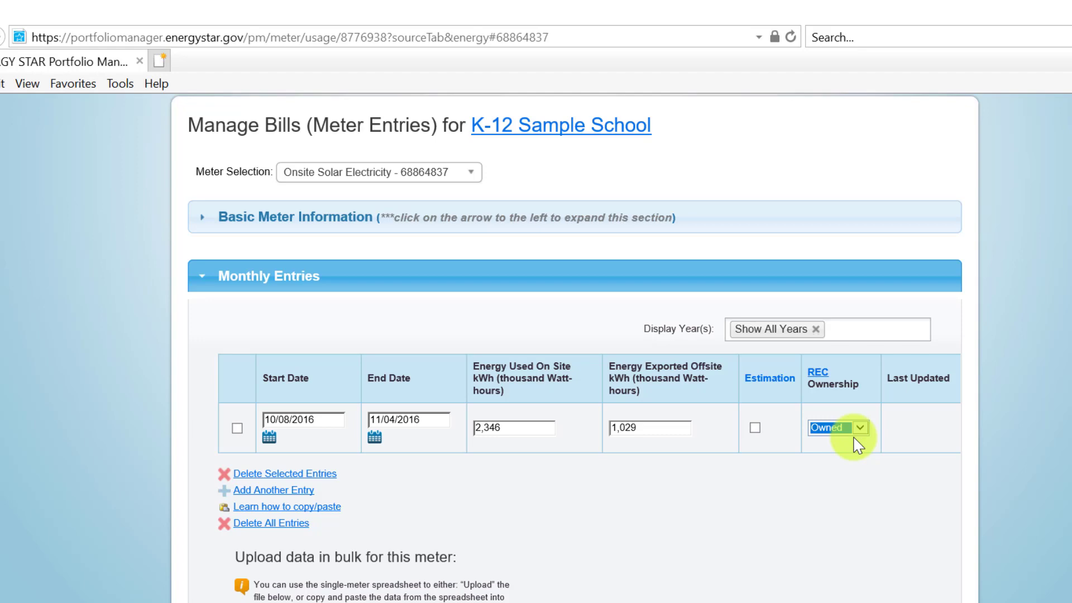
pyautogui.scroll(-3, 856, 442)
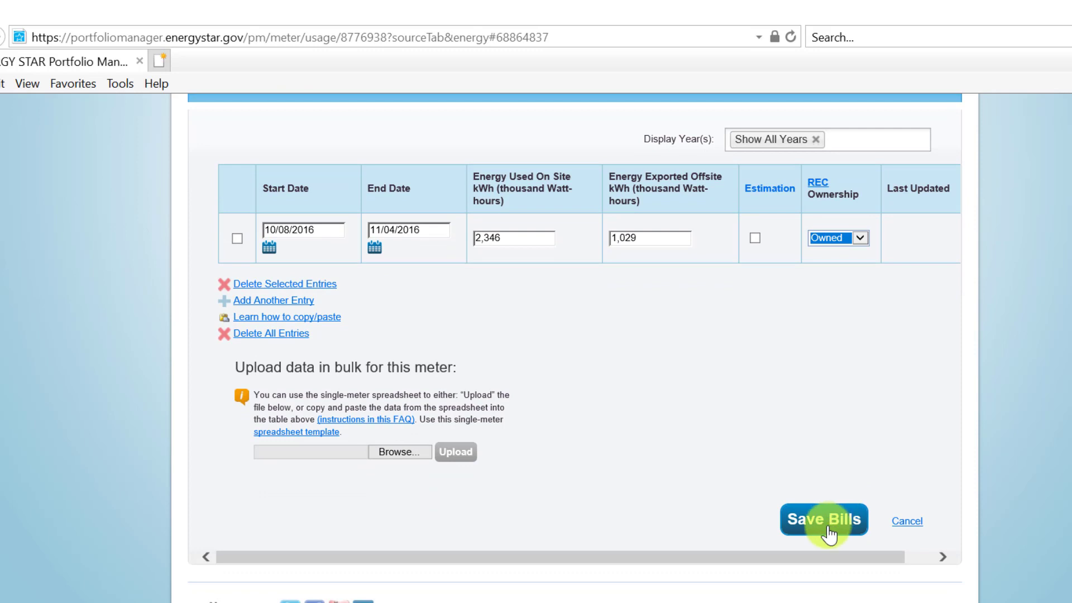
pyautogui.click(829, 534)
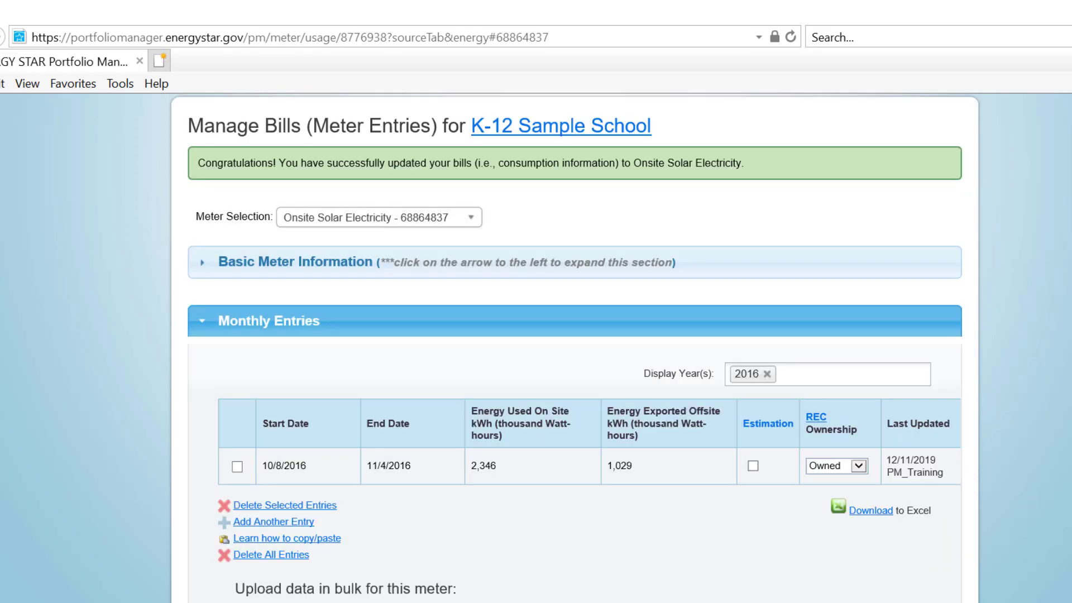